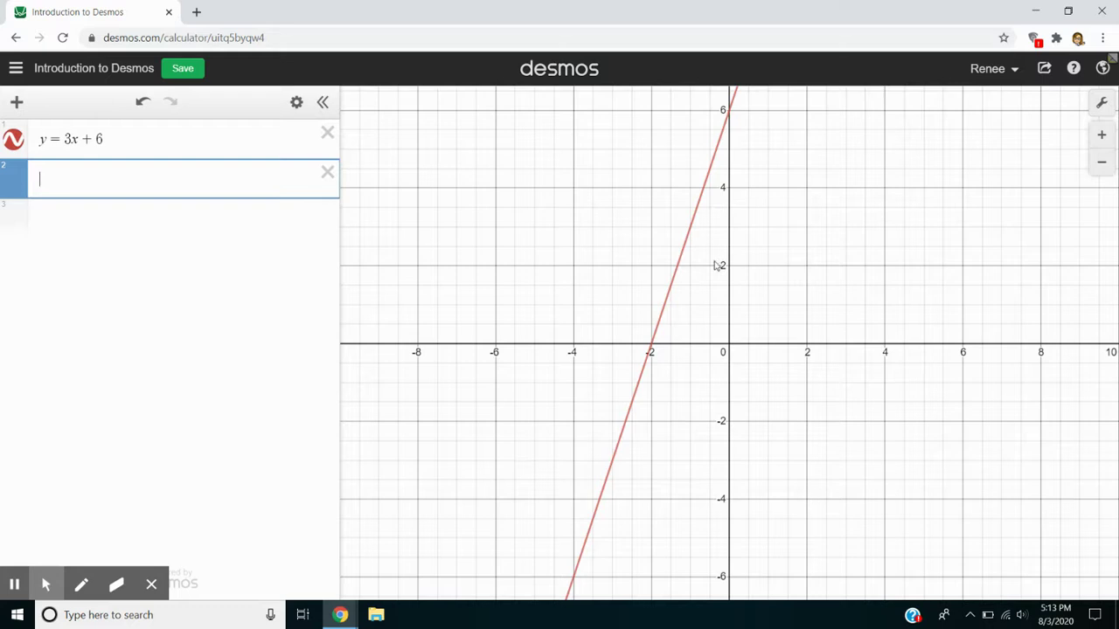
Step: Display the coordinates of the y-intercept and x-intercept of the line y = 3x + 6
left_click(704, 191)
mouse_move(726, 122)
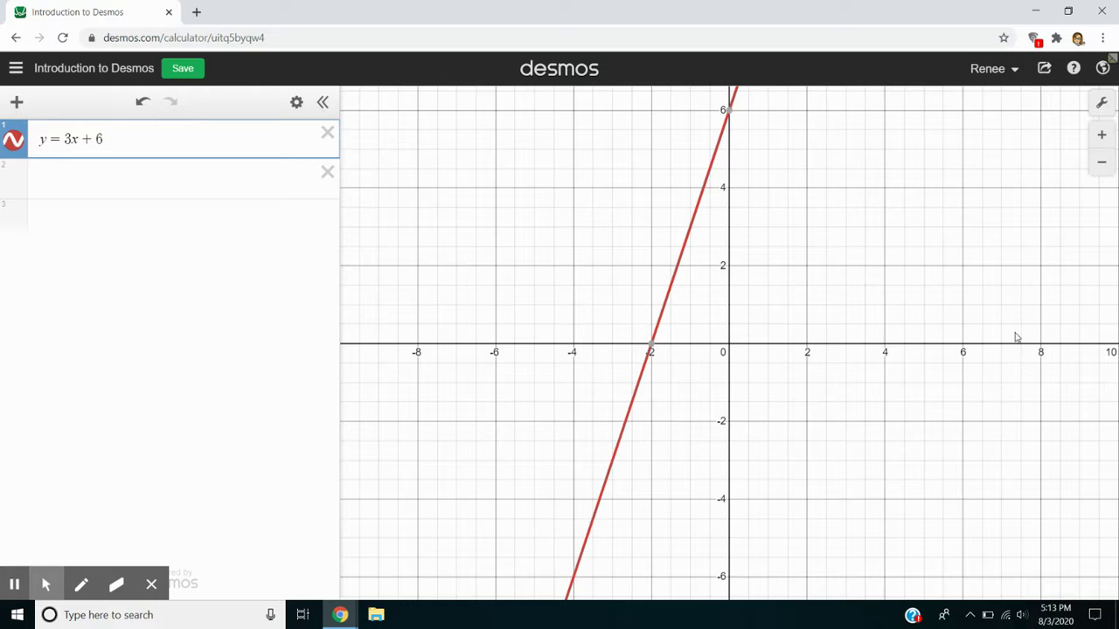
left_click(649, 348)
left_click(651, 346)
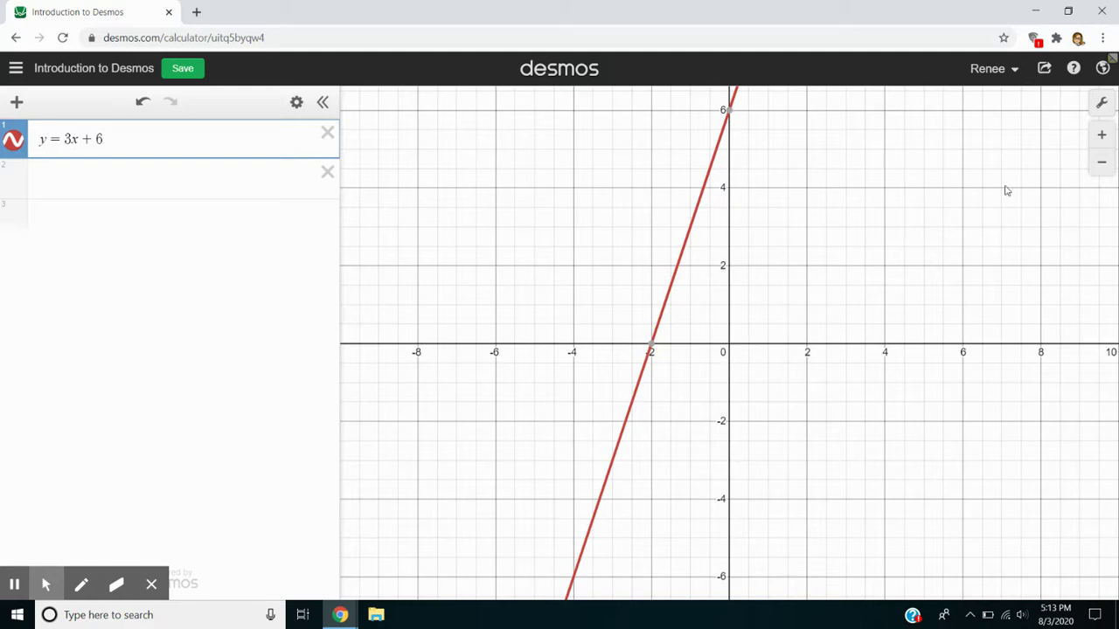
Step: Set the x-axis step to 1 and label the axis x in the graph settings
left_click(1106, 106)
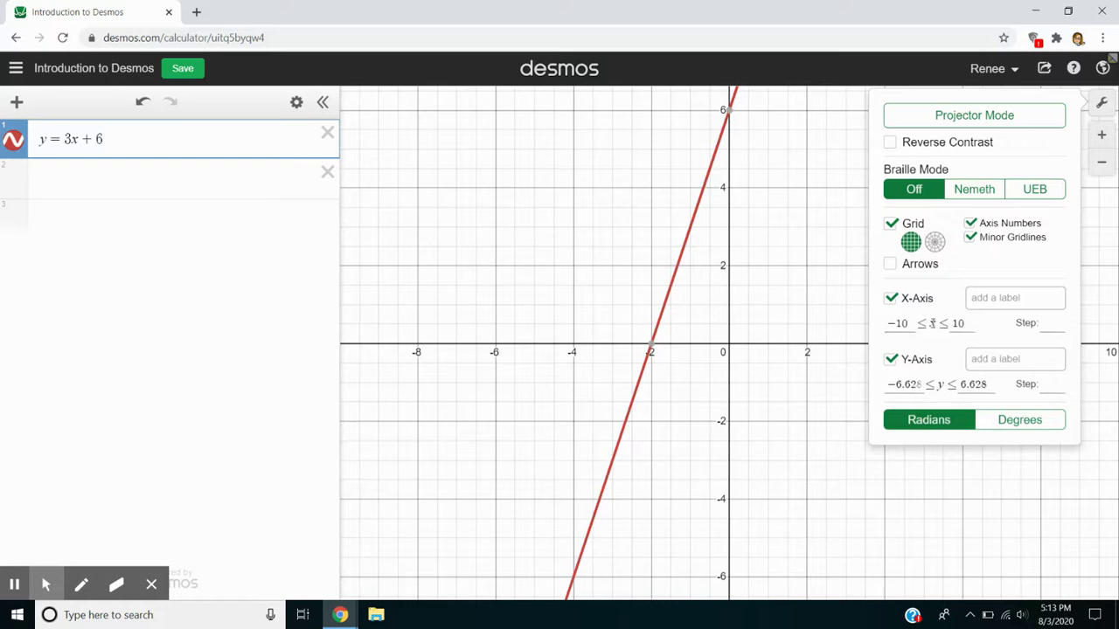
left_click(1053, 322)
type("1")
left_click(1022, 298)
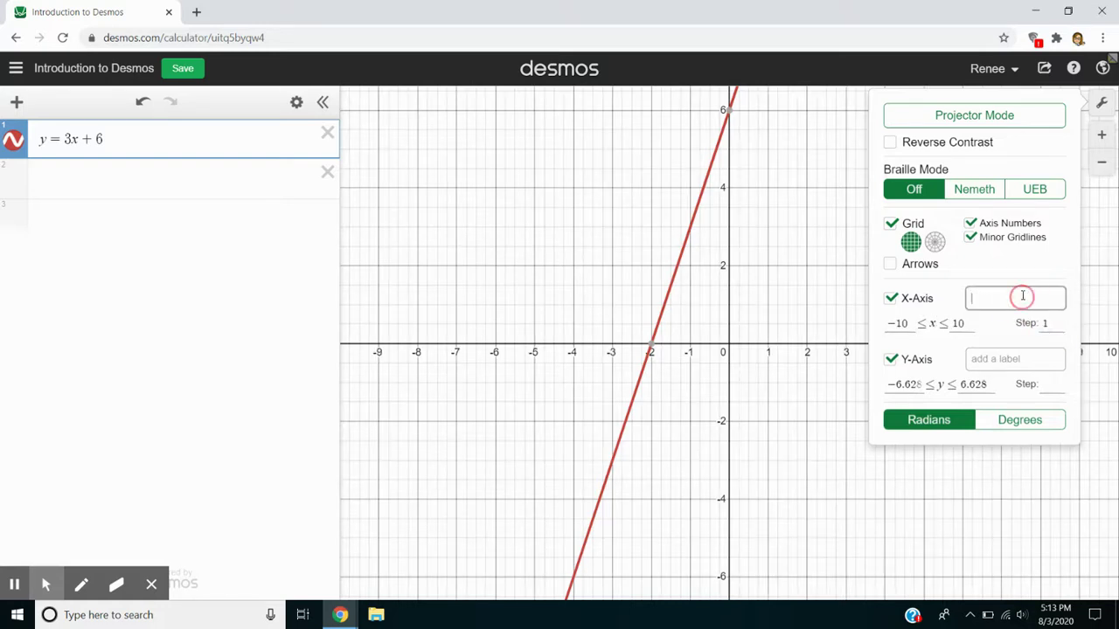
type("x")
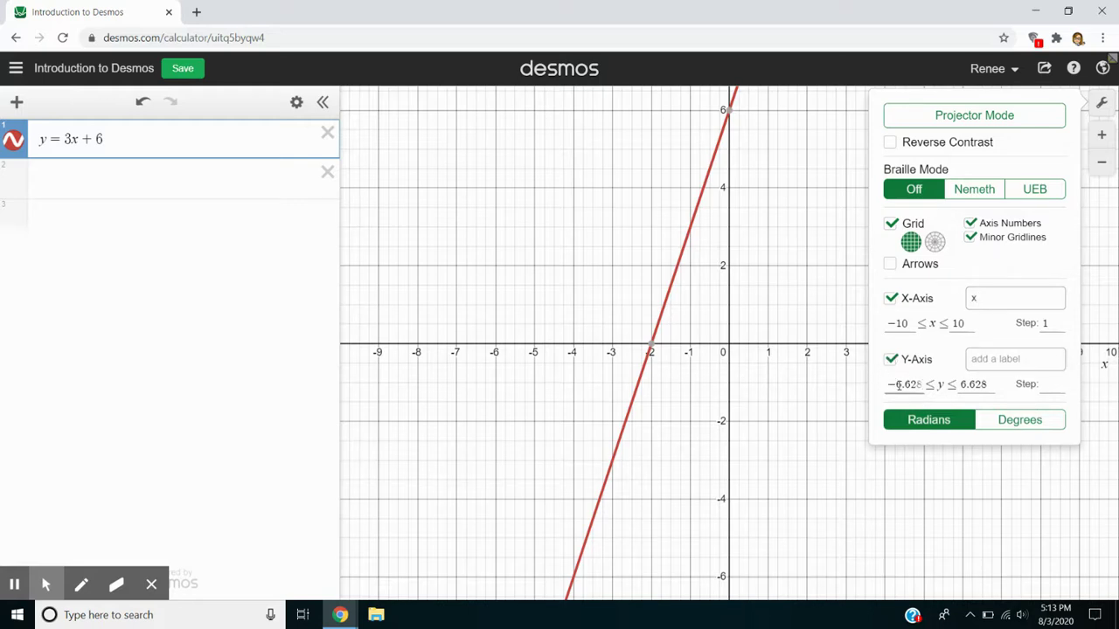
Step: Set the y-axis step to 1, label the axis y, and close the graph settings
left_click(918, 383)
left_click(1053, 385)
type("1")
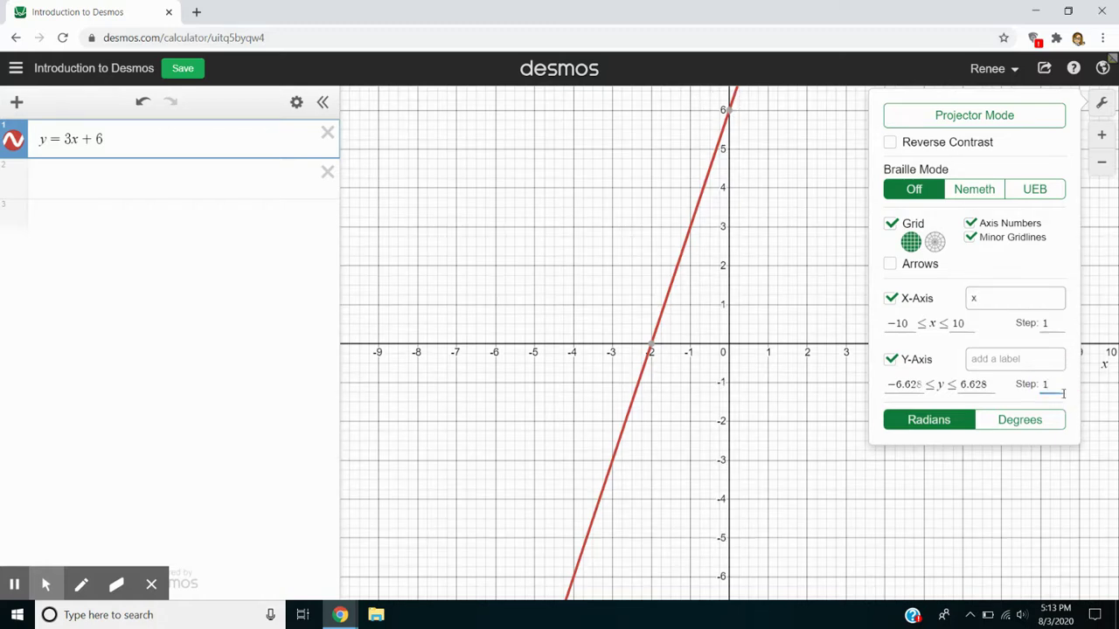
left_click(1044, 358)
type("y")
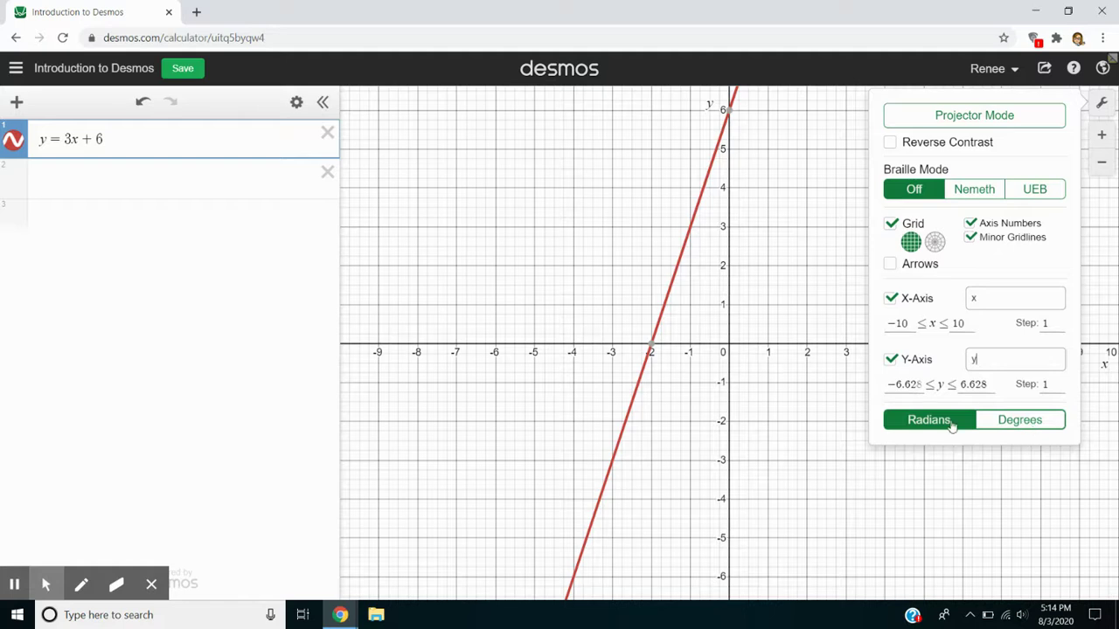
left_click(816, 444)
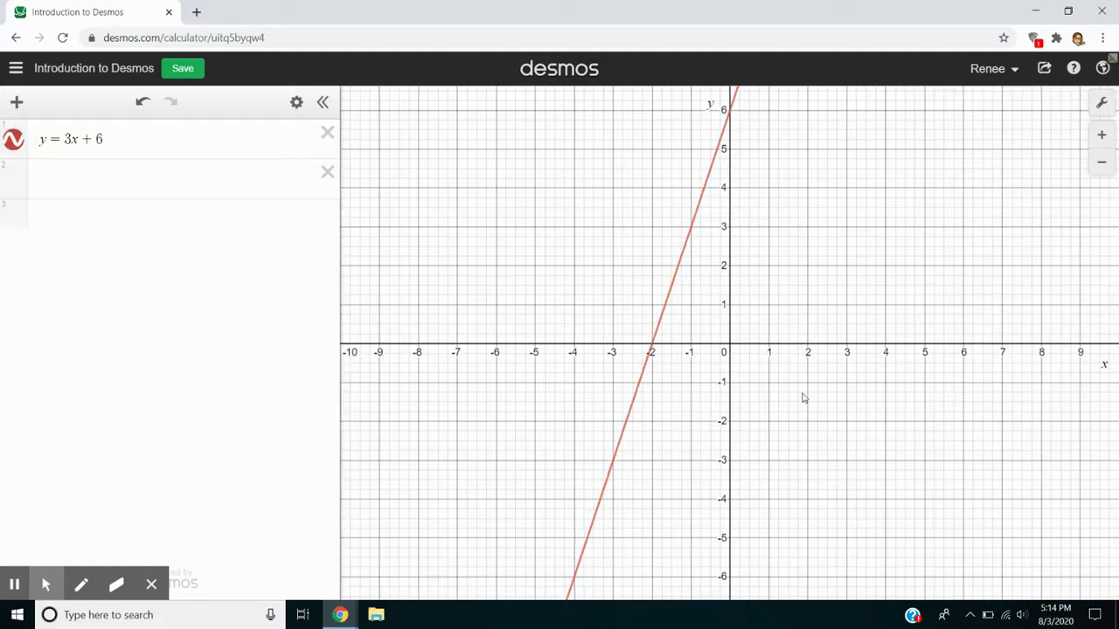
Step: Graph the quadratic y = 2x^2 + 6x - 8 as the second expression
left_click(87, 178)
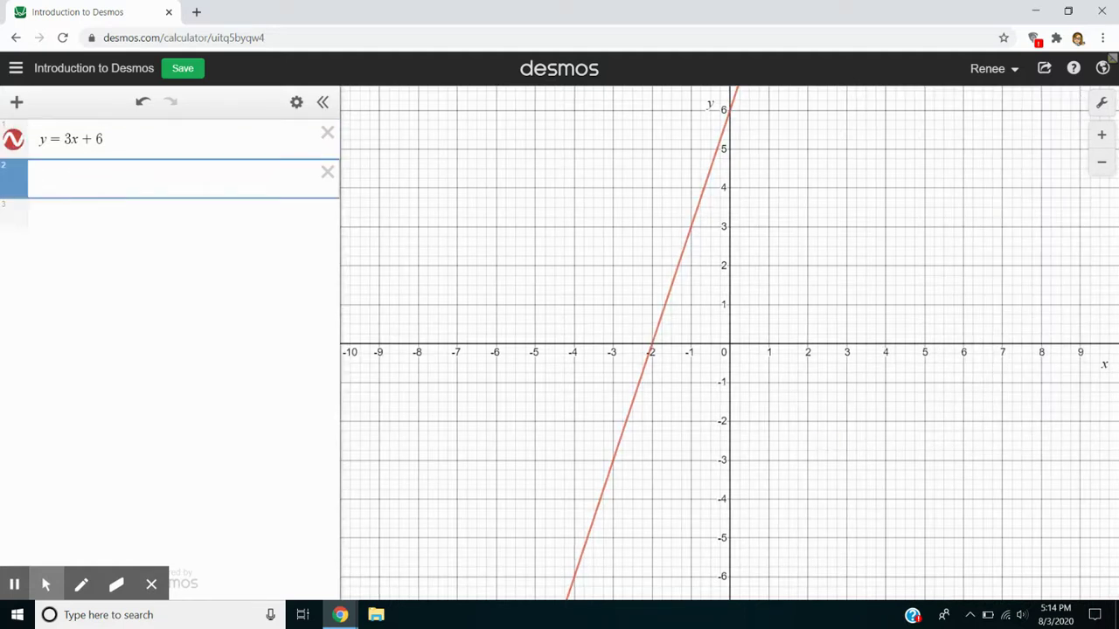
type("y = 2x")
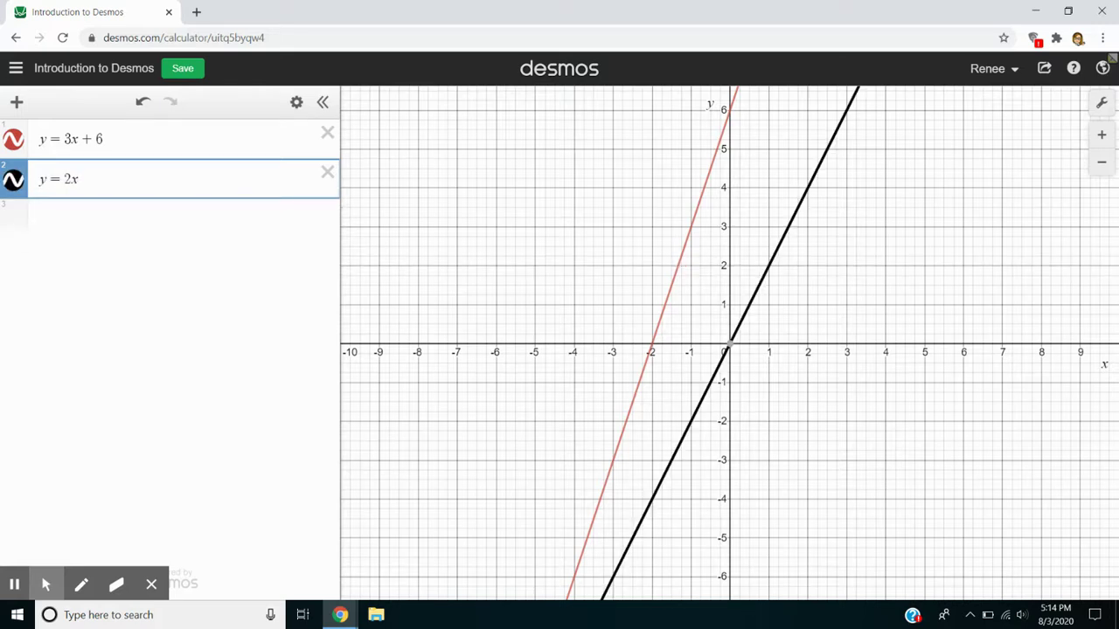
type("^2")
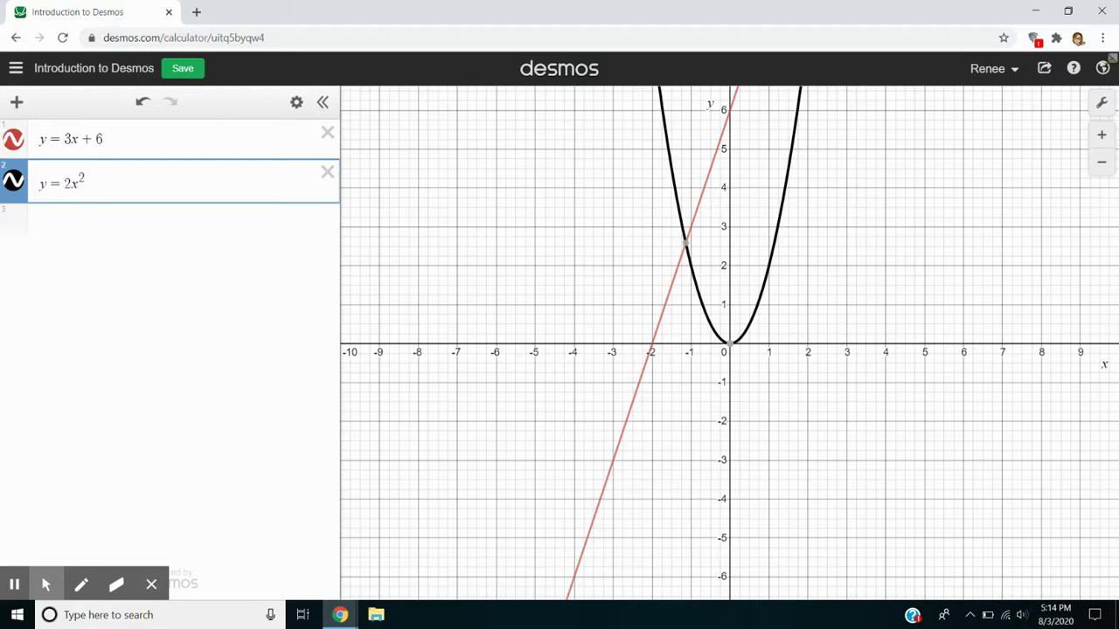
type("+ ")
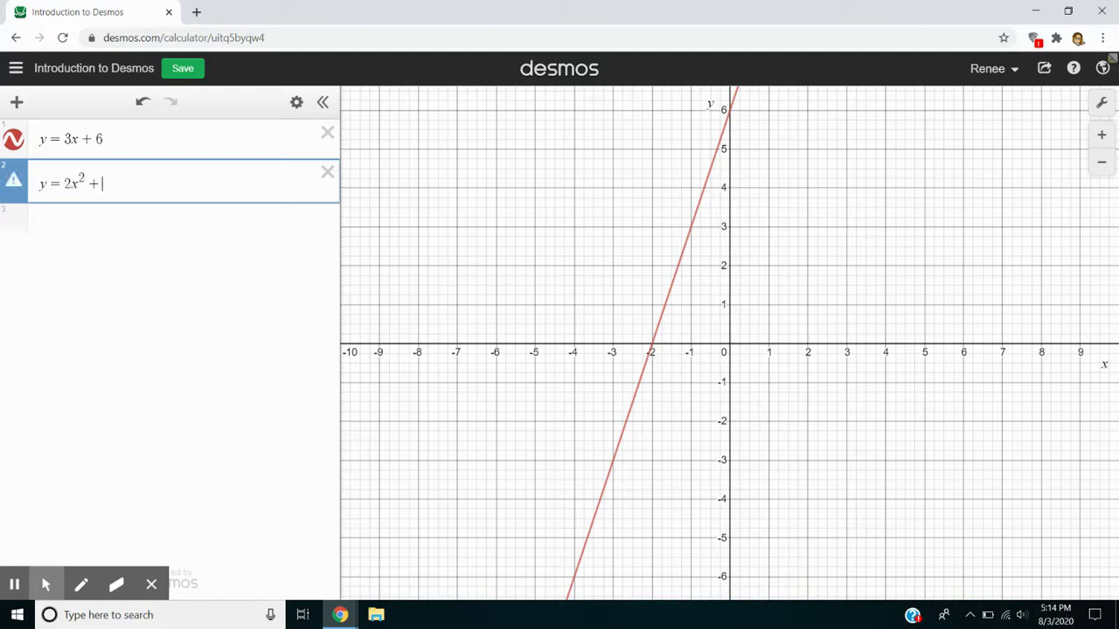
type("6x ")
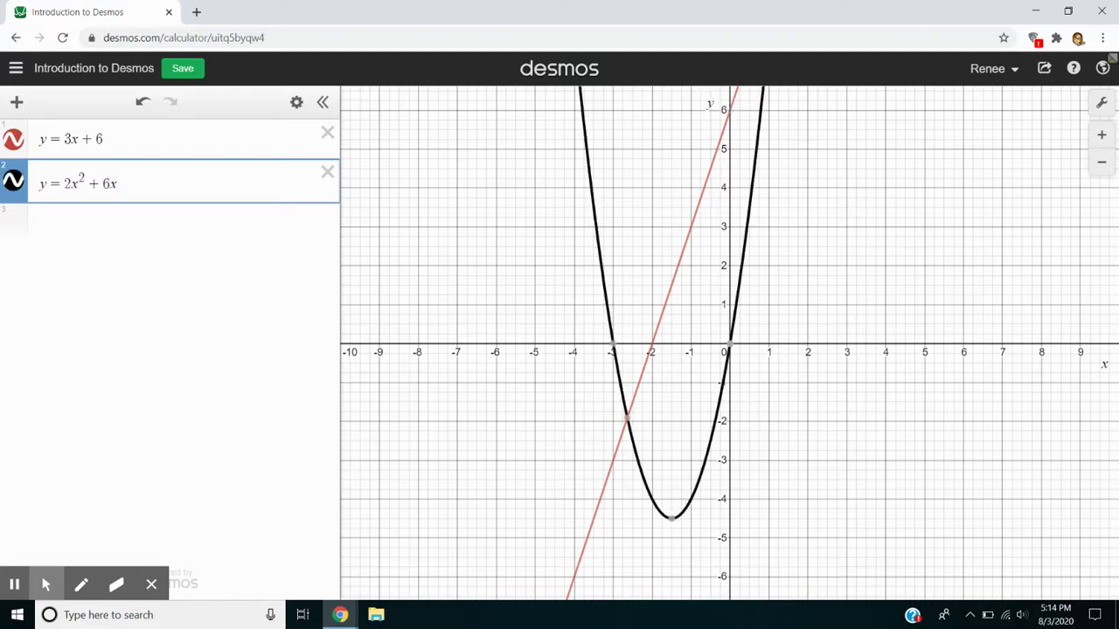
type("- 8")
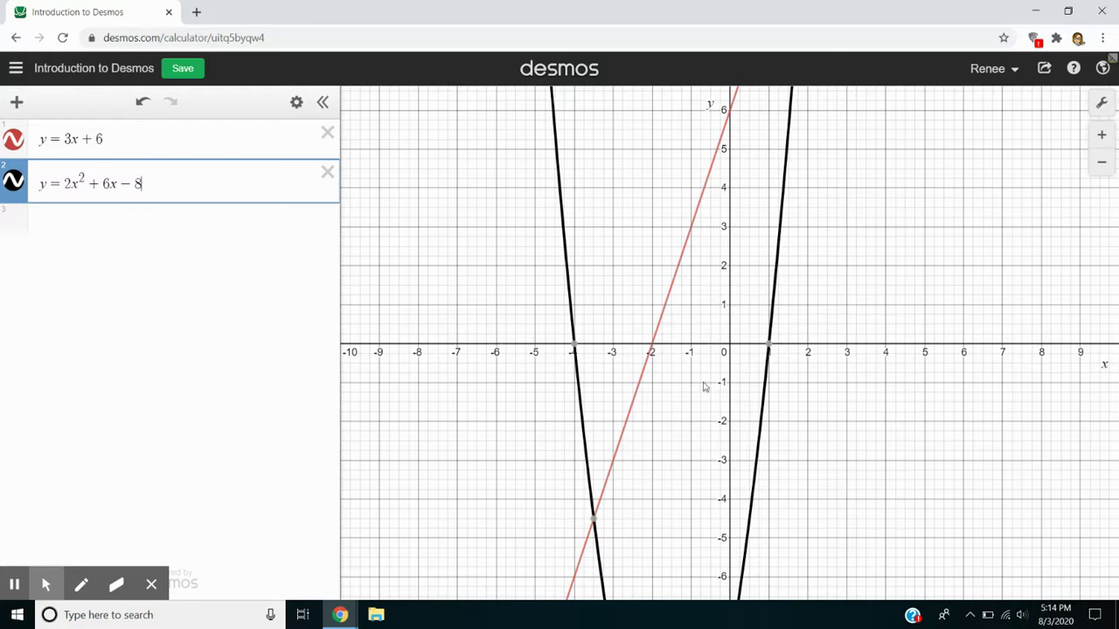
Step: Display the coordinates of the parabola's two x-intercepts and of both points where it intersects the line
left_click(575, 348)
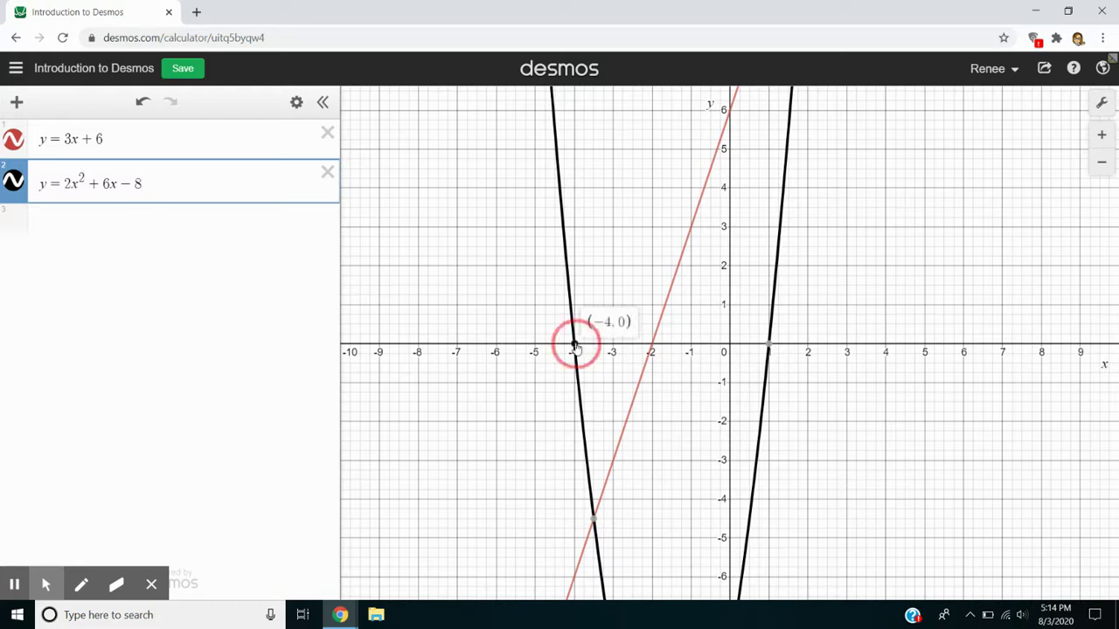
left_click(770, 347)
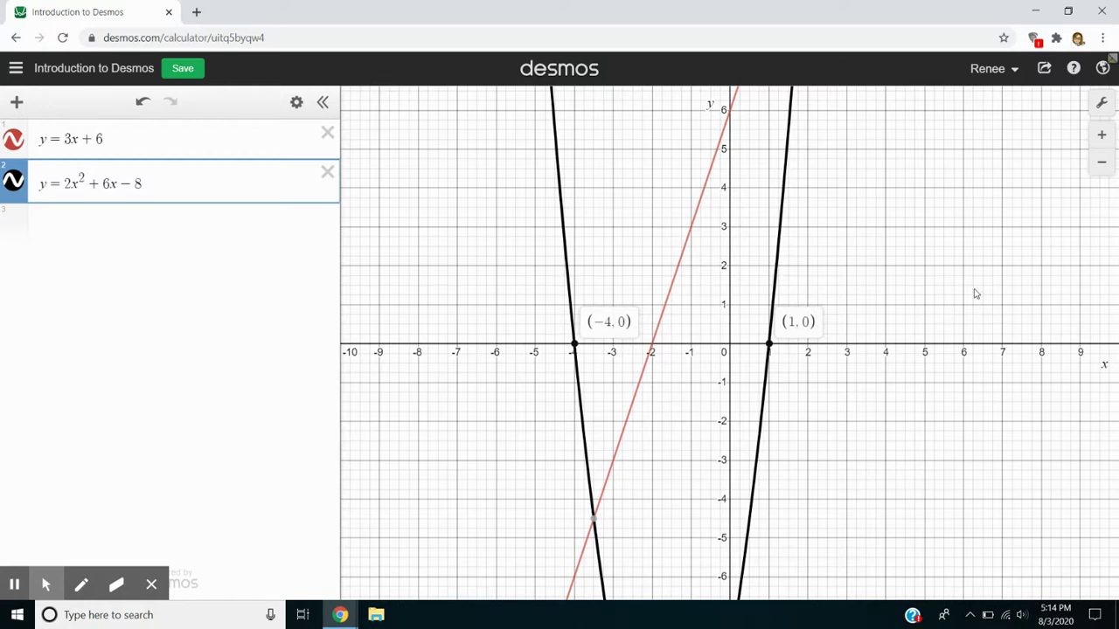
left_click_drag(971, 291, 959, 581)
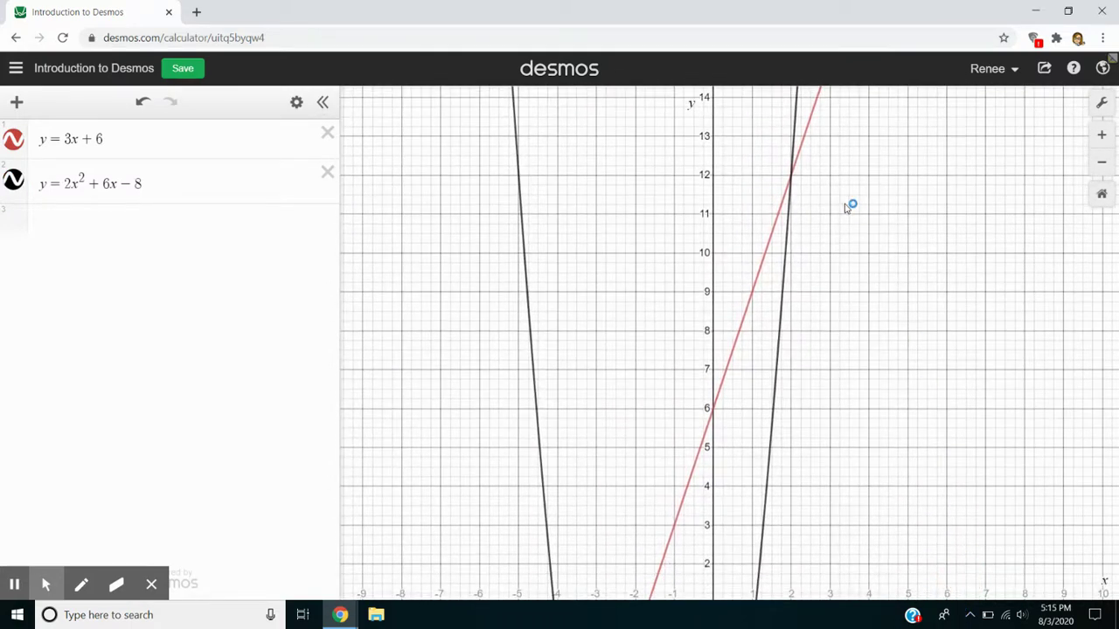
left_click(791, 181)
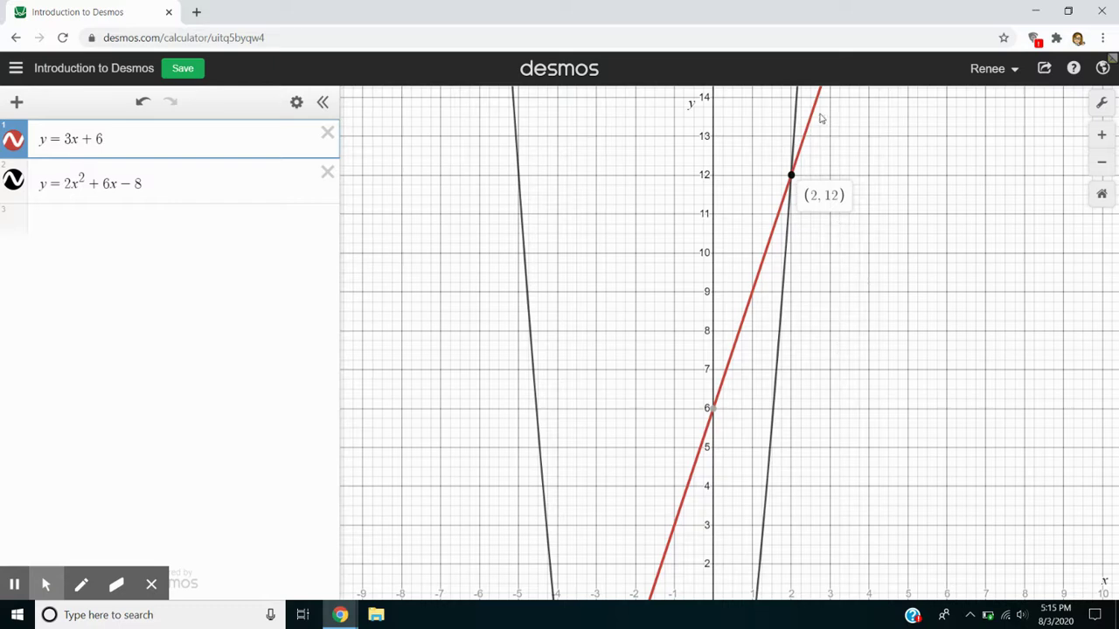
left_click_drag(827, 470, 874, 291)
left_click_drag(844, 507, 894, 310)
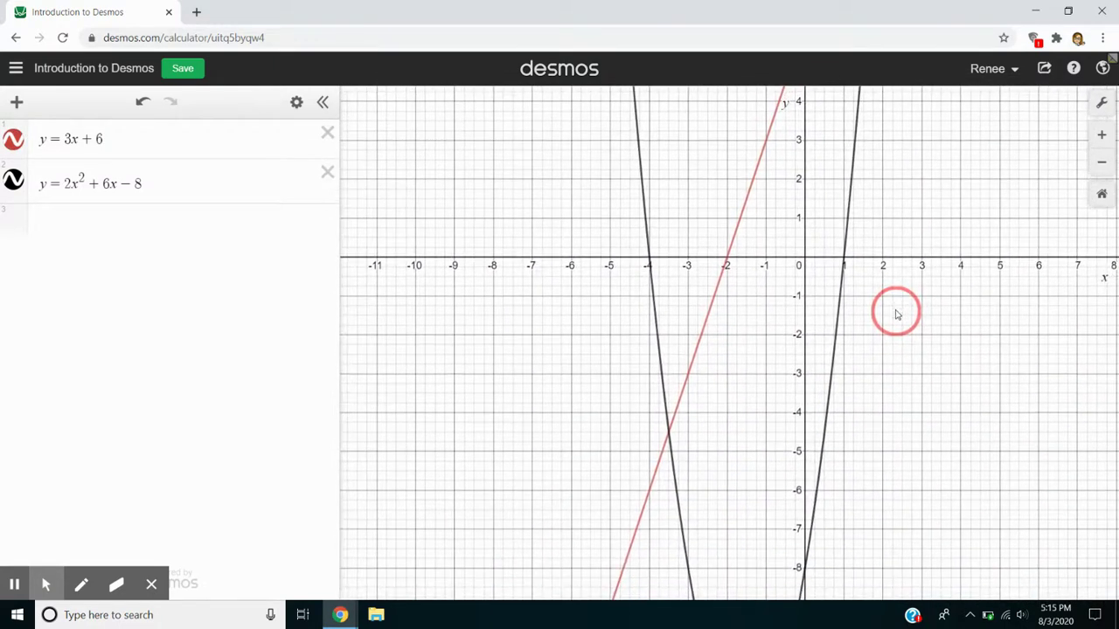
left_click(667, 434)
left_click(668, 432)
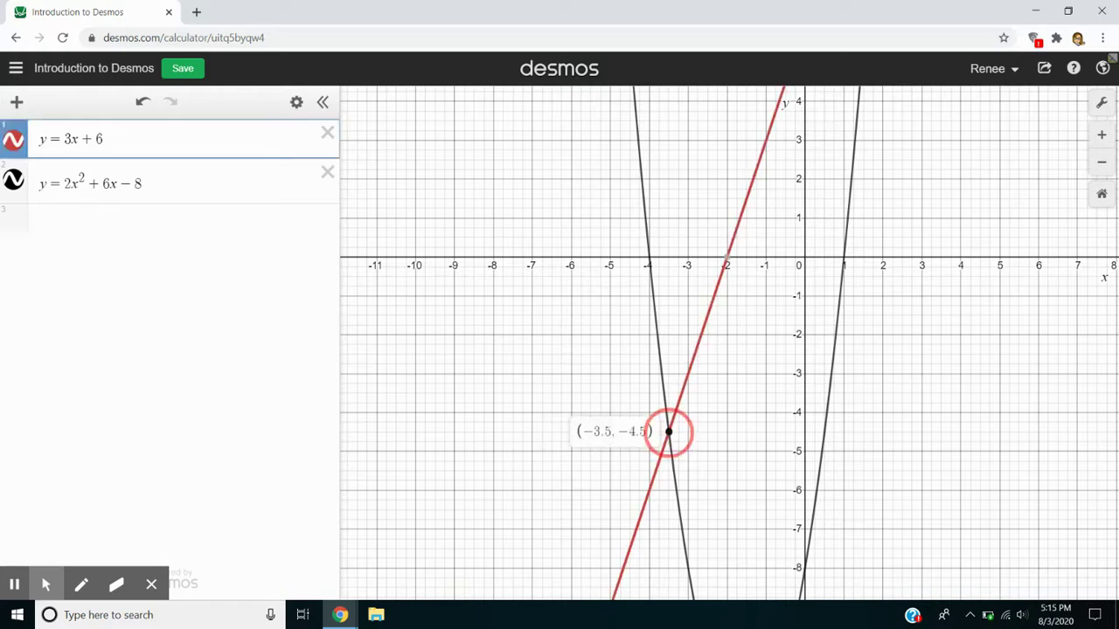
left_click(985, 172)
Step: Set the x-axis range of the graph to -10 ≤ x ≤ 10
left_click_drag(953, 225, 948, 354)
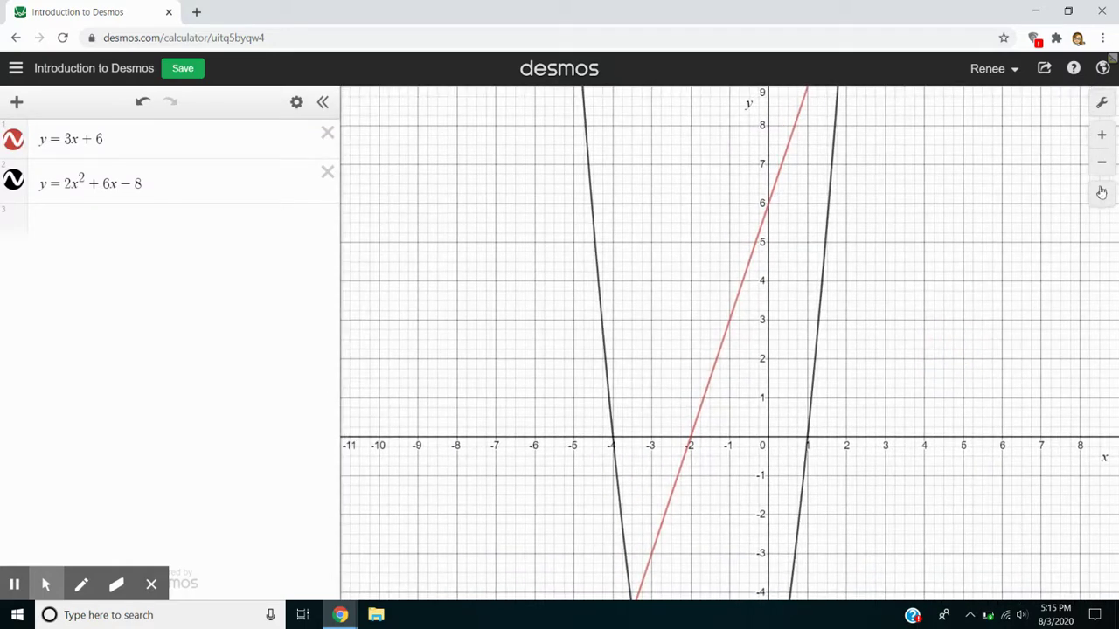
left_click(1102, 104)
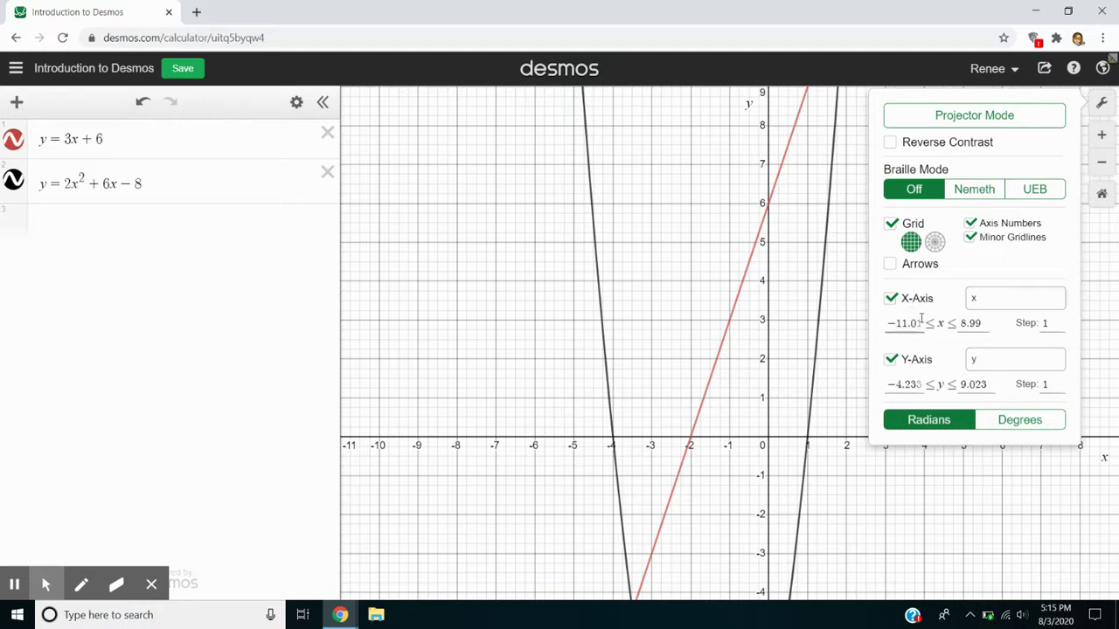
left_click_drag(924, 322, 860, 326)
type("-10")
key("Tab")
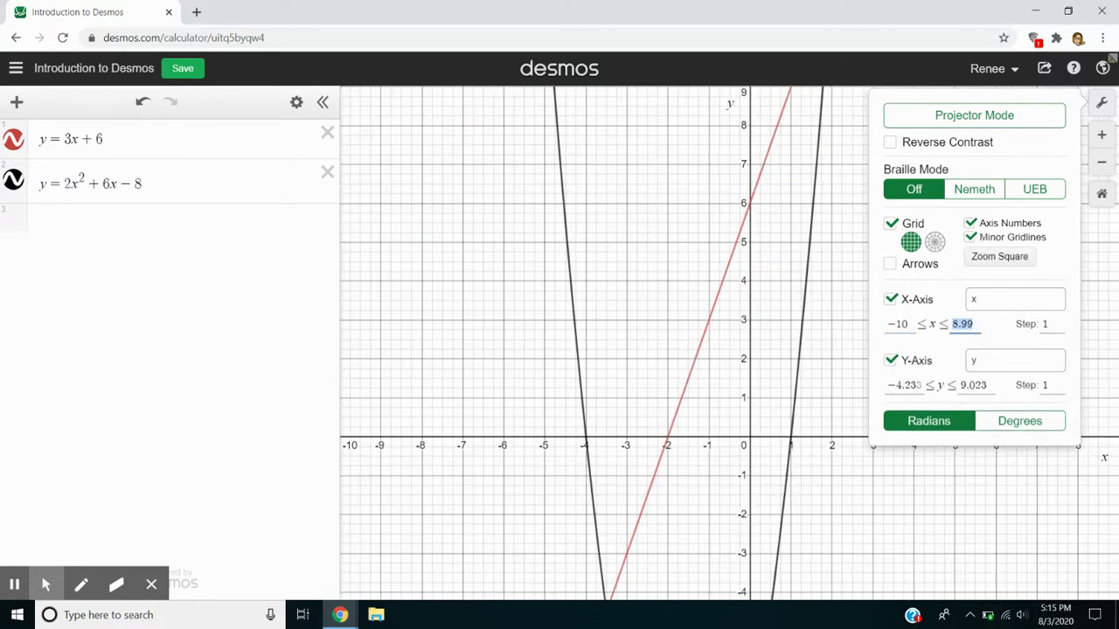
type("10")
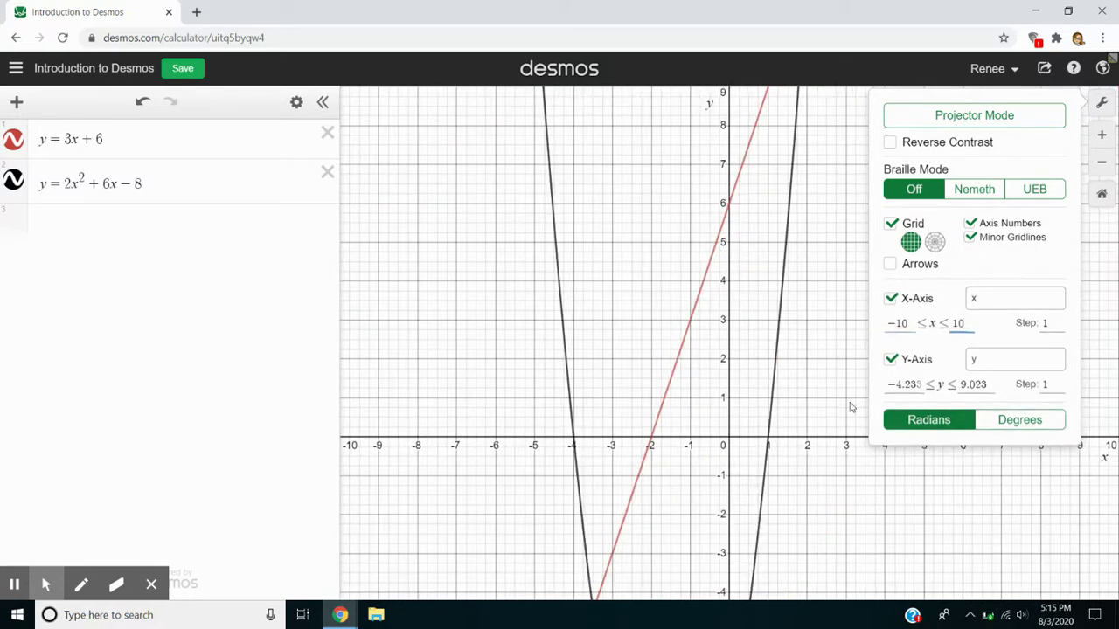
Step: Set the y-axis range of the graph to -15 ≤ y ≤ 15
left_click_drag(924, 382, 852, 389)
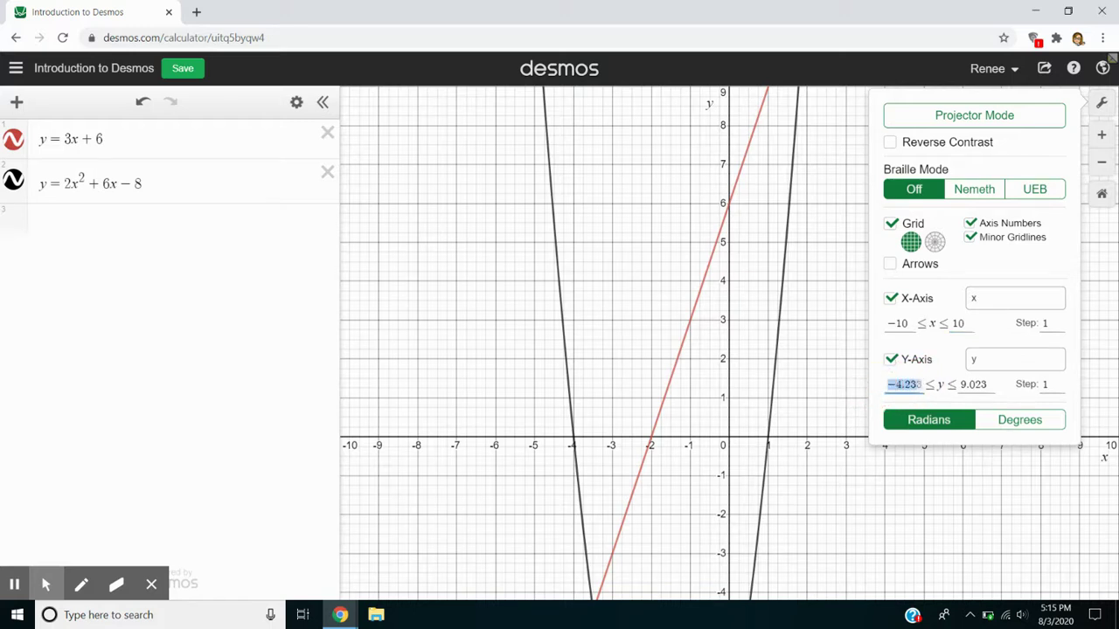
type("-15")
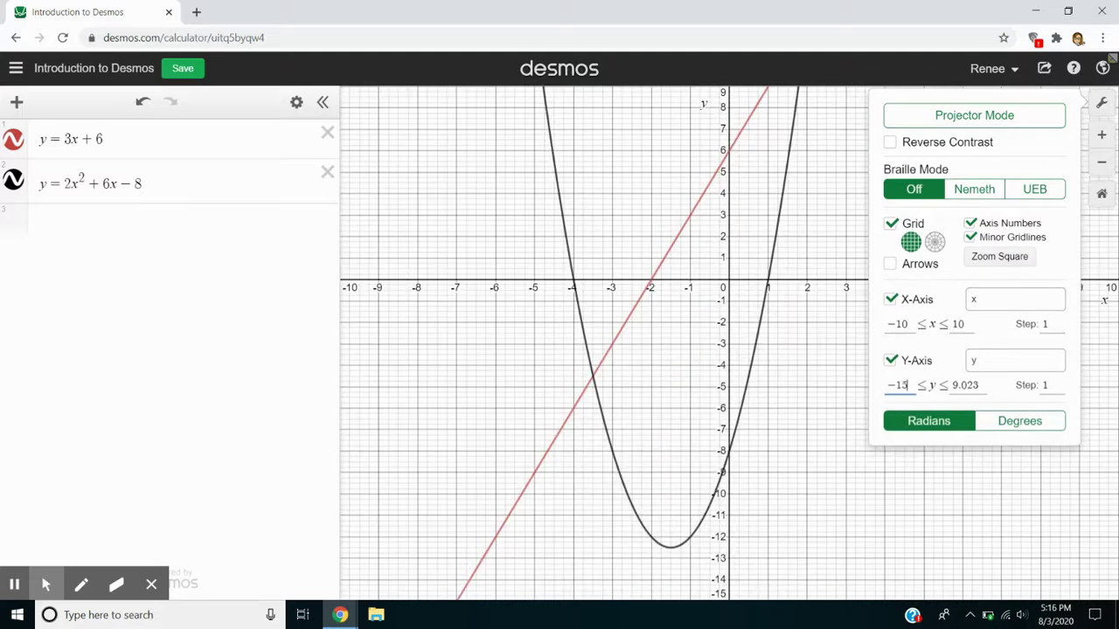
left_click_drag(982, 386, 932, 392)
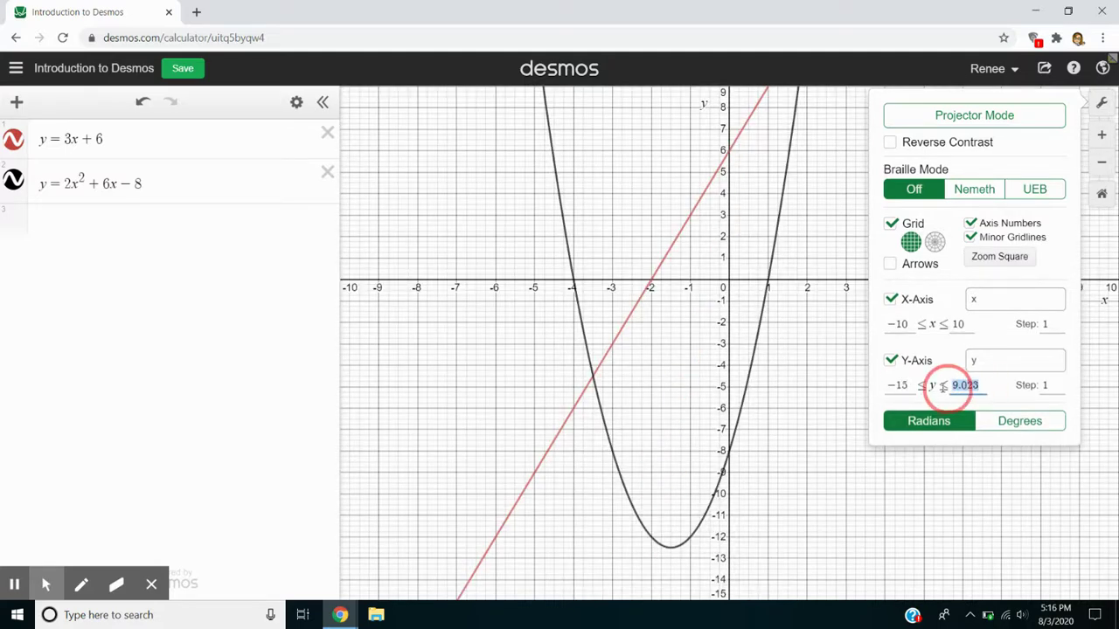
type("15")
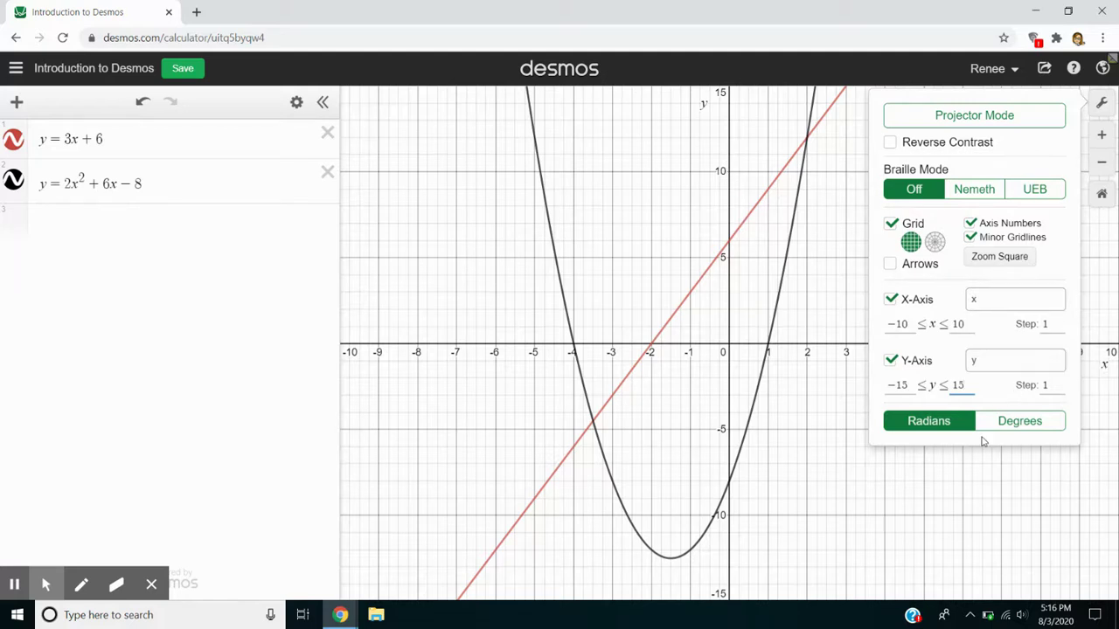
Step: Set the y-axis step to 2 after trying other step values, and close the graph settings
left_click(1060, 382)
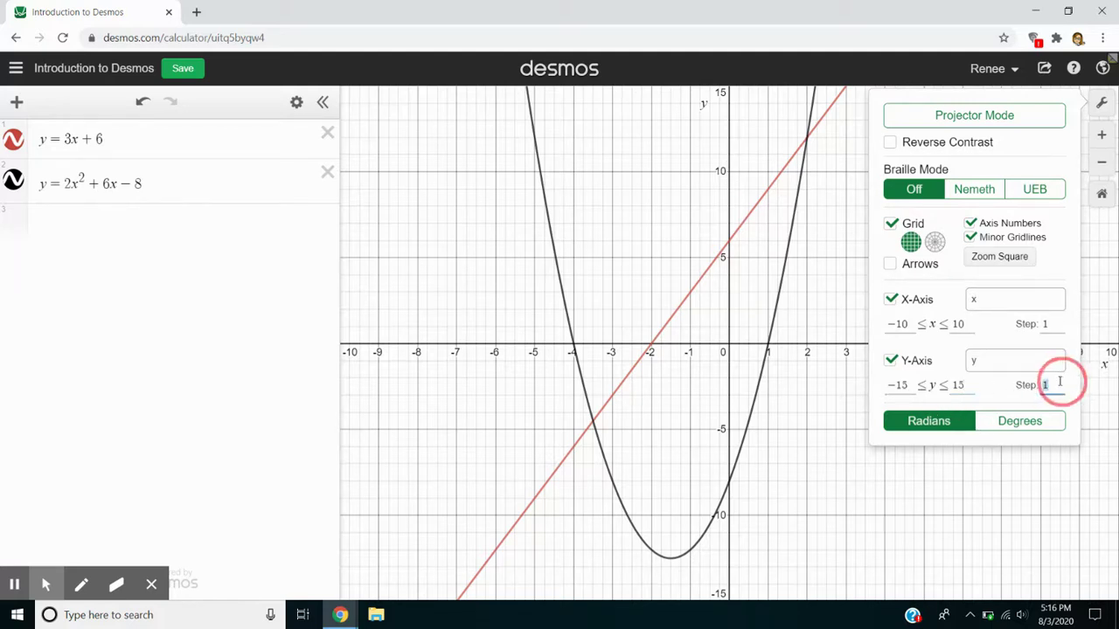
type("2")
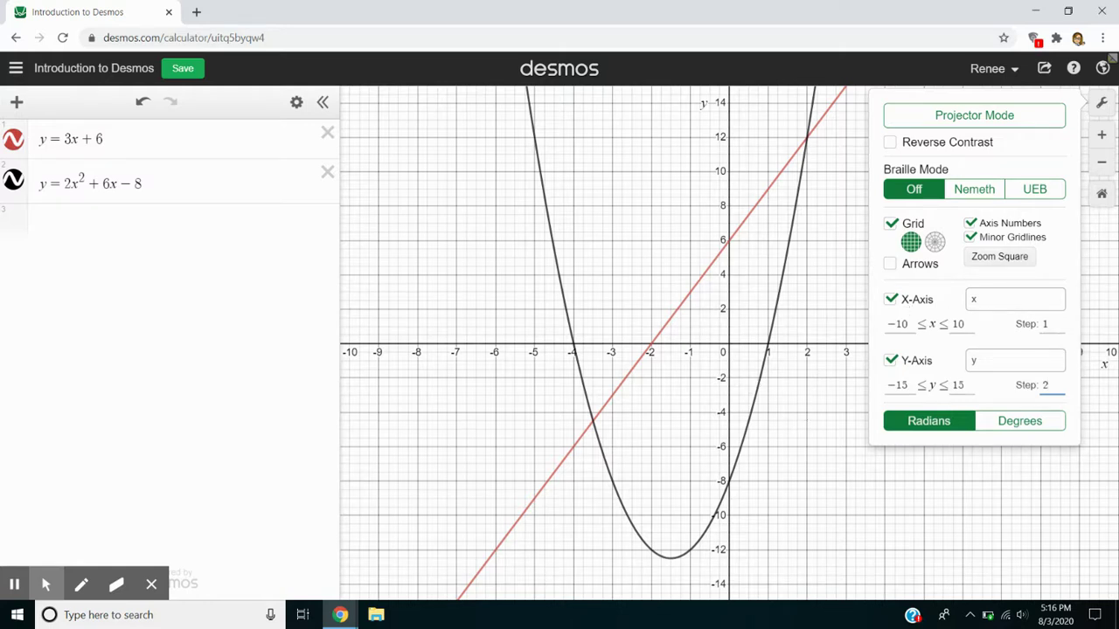
key("BackSpace")
type("5")
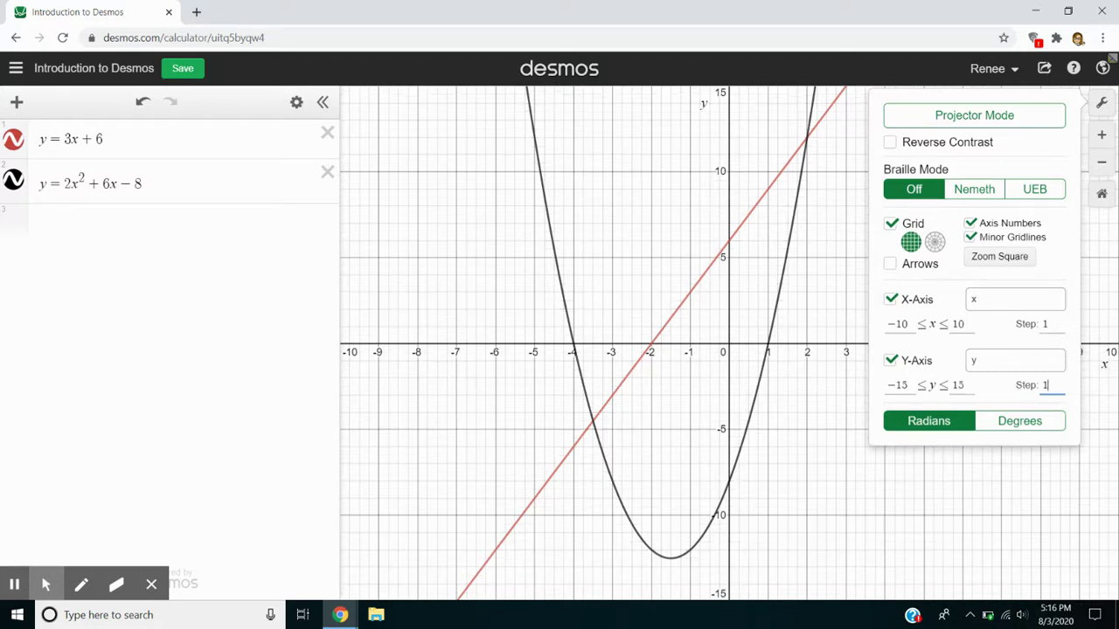
type("2")
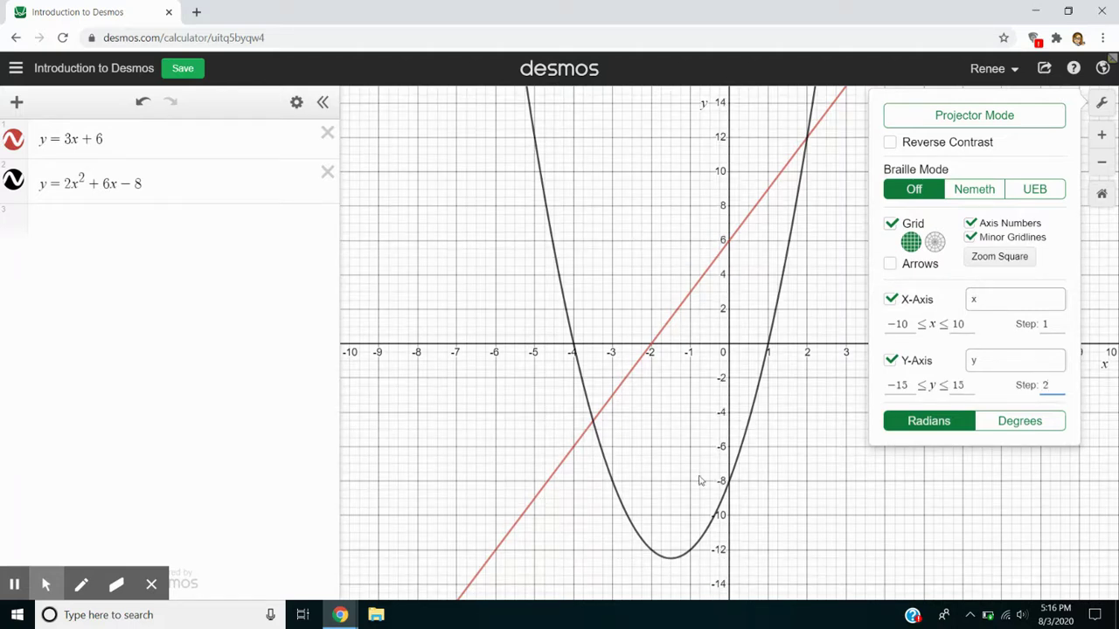
left_click(821, 426)
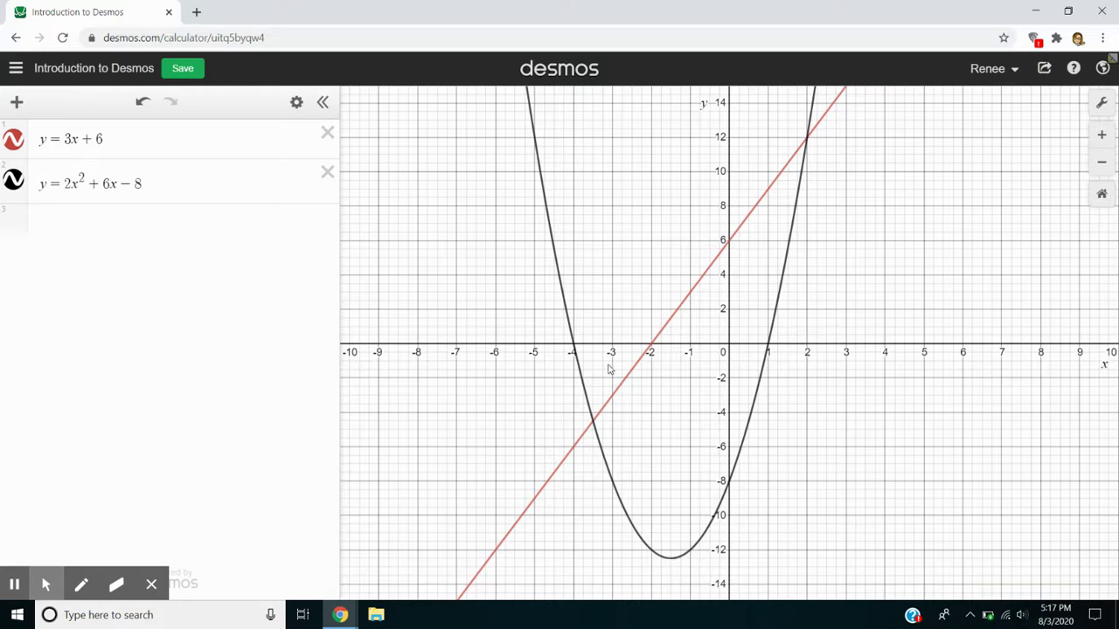
Step: Label both x-intercepts of the parabola with their coordinates on the rescaled graph
left_click(573, 344)
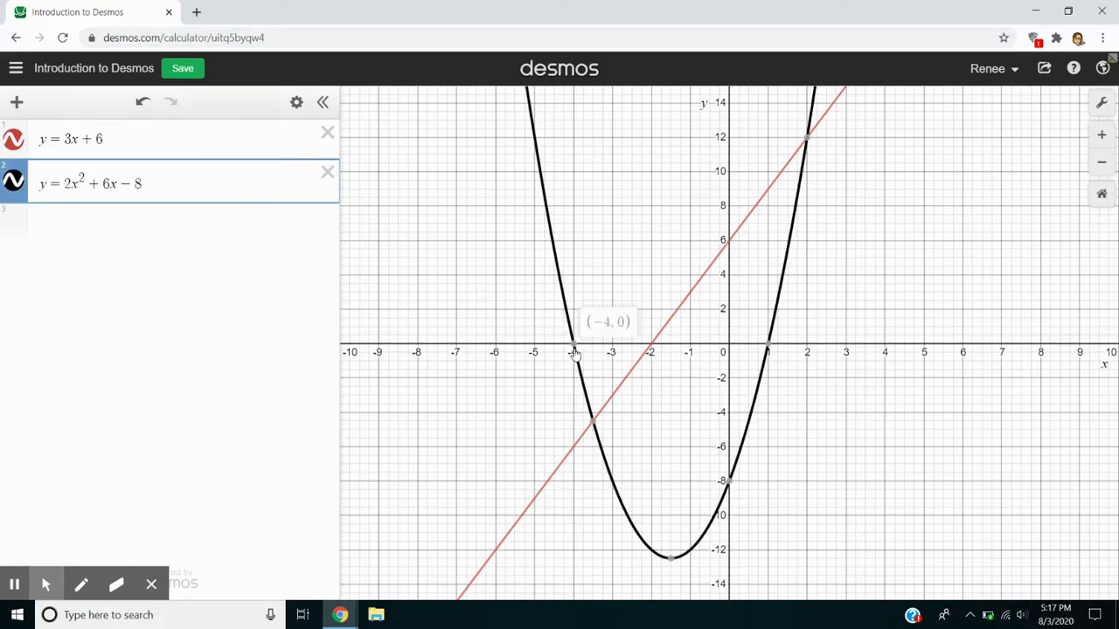
left_click(767, 349)
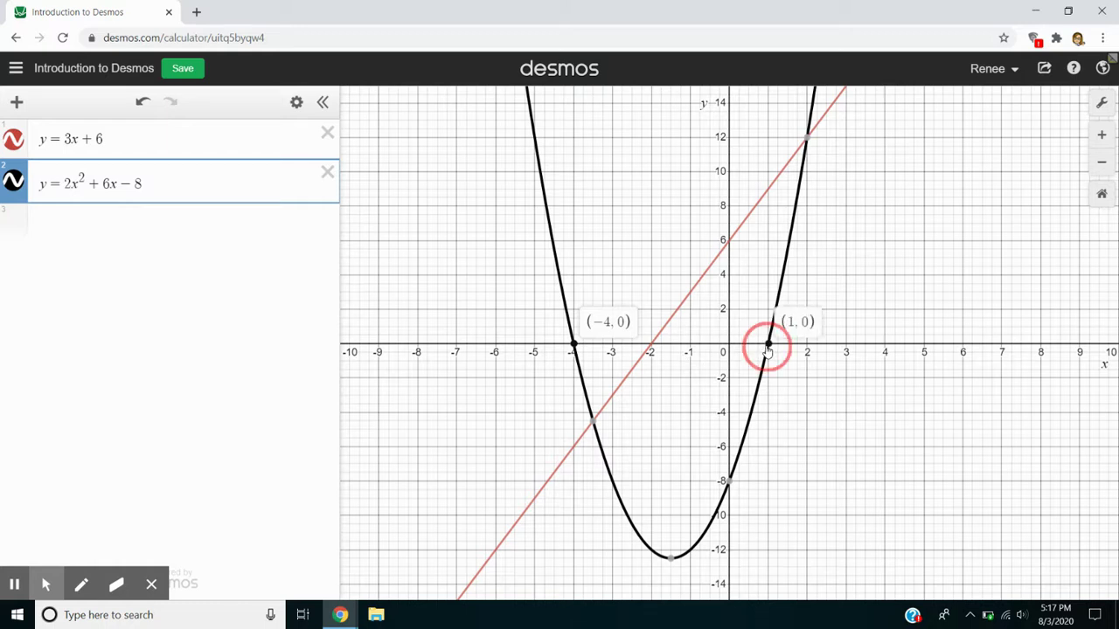
Step: Label the parabola's y-intercept and vertex, plus both of its intersection points with the line, with their coordinates
left_click(727, 483)
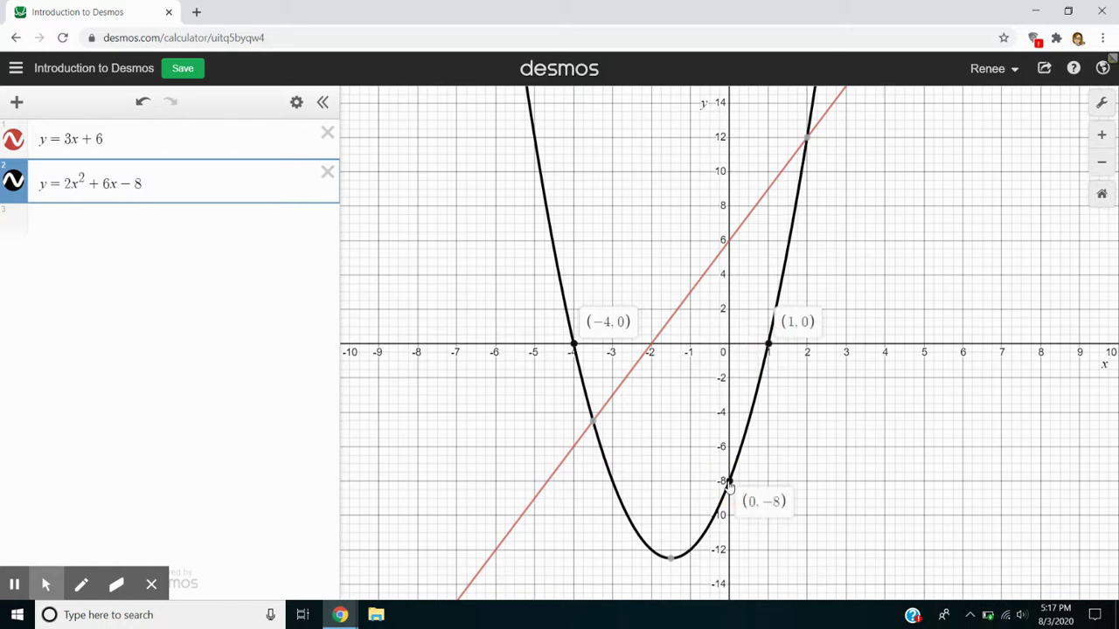
left_click(670, 557)
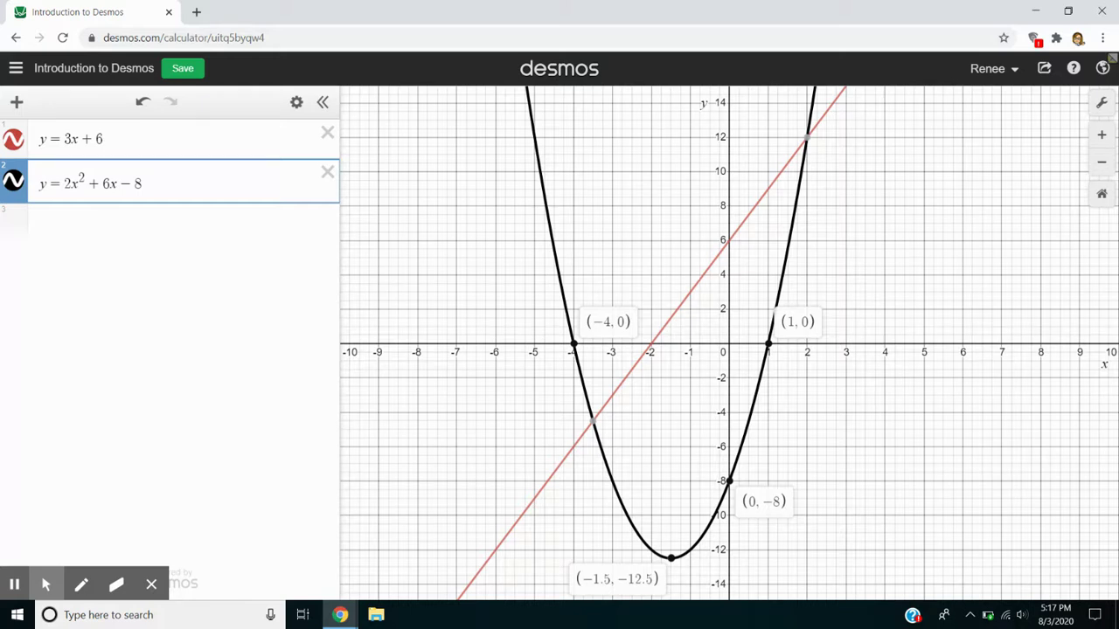
mouse_move(804, 142)
left_click(808, 142)
left_click(592, 424)
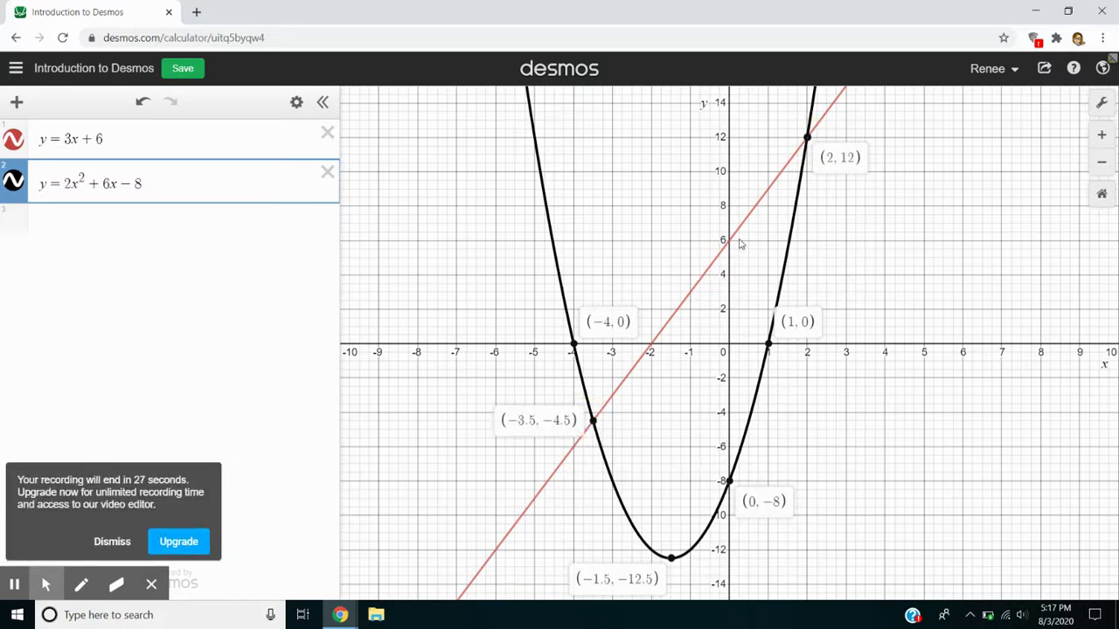
Step: Label the y-intercept and x-intercept of the line y = 3x + 6 with their coordinates
left_click(730, 247)
left_click(728, 241)
left_click(651, 348)
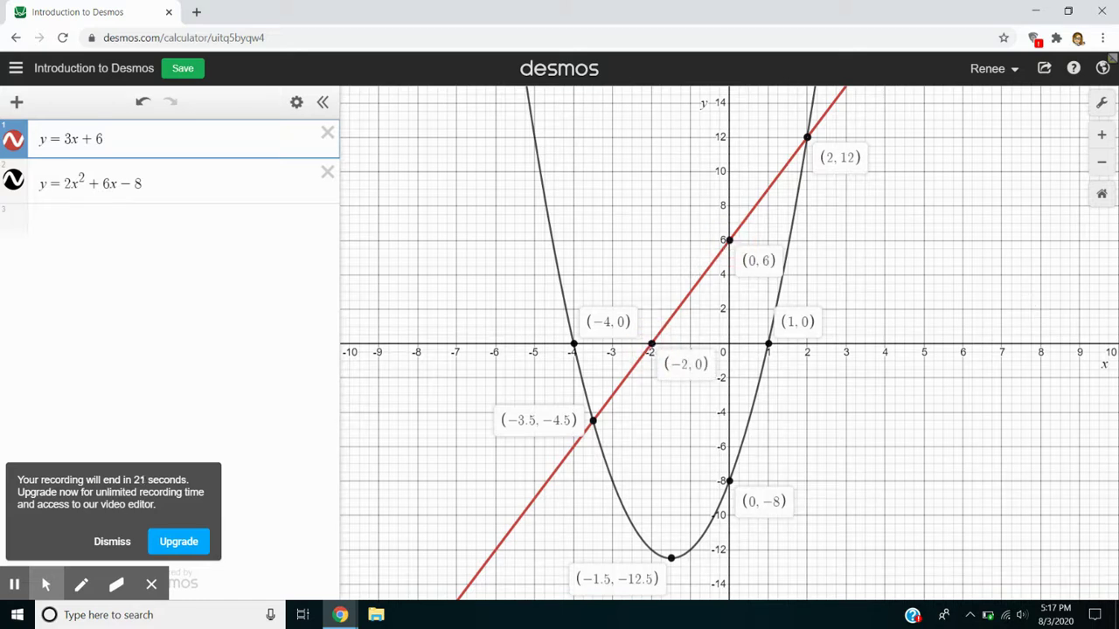
Step: Clear all coordinate labels from the graph, then reselect the parabola and preview the coordinates of its negative x-intercept
left_click(1018, 257)
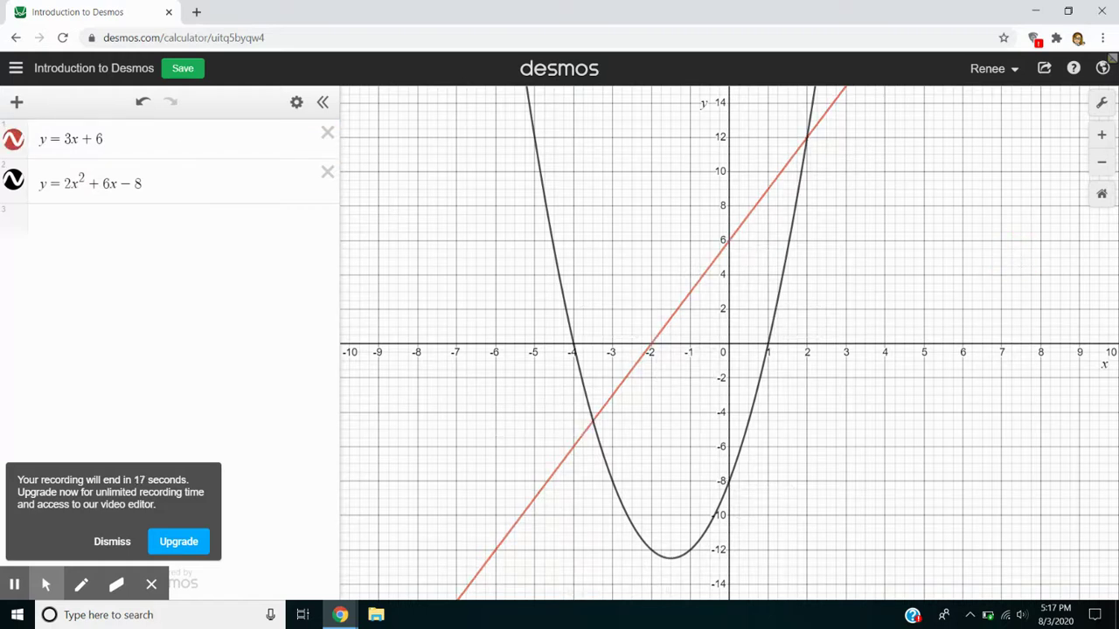
left_click(807, 178)
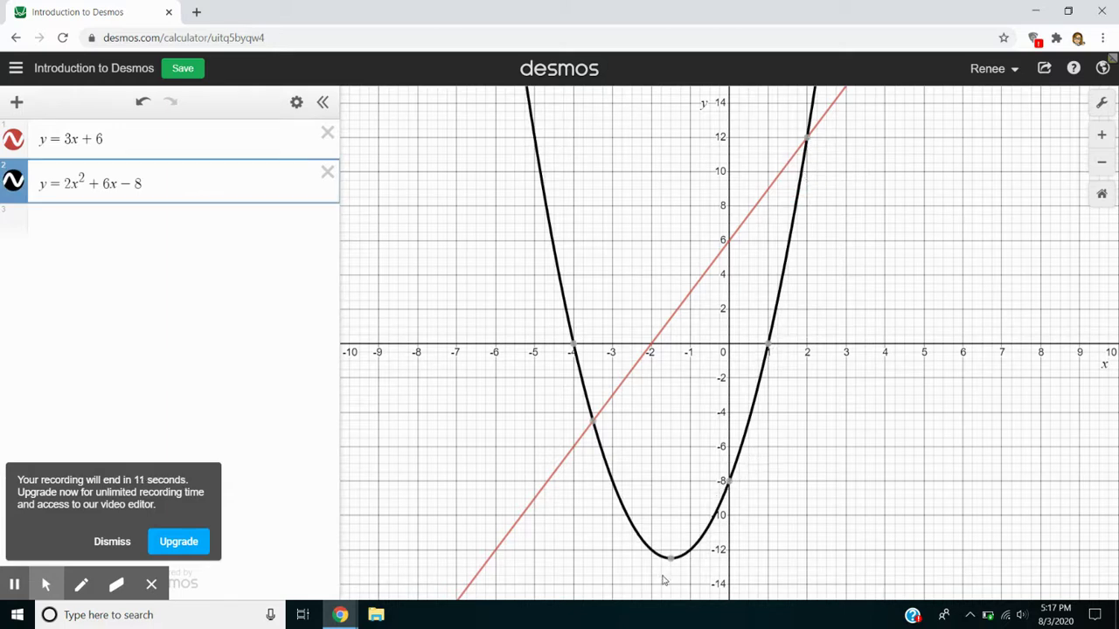
mouse_move(573, 348)
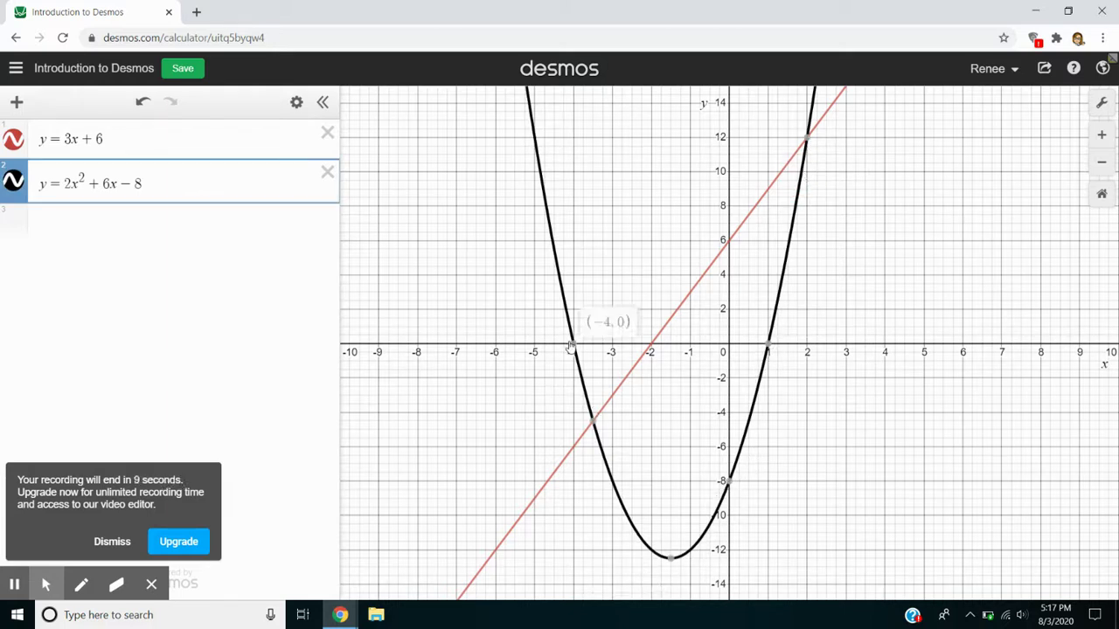